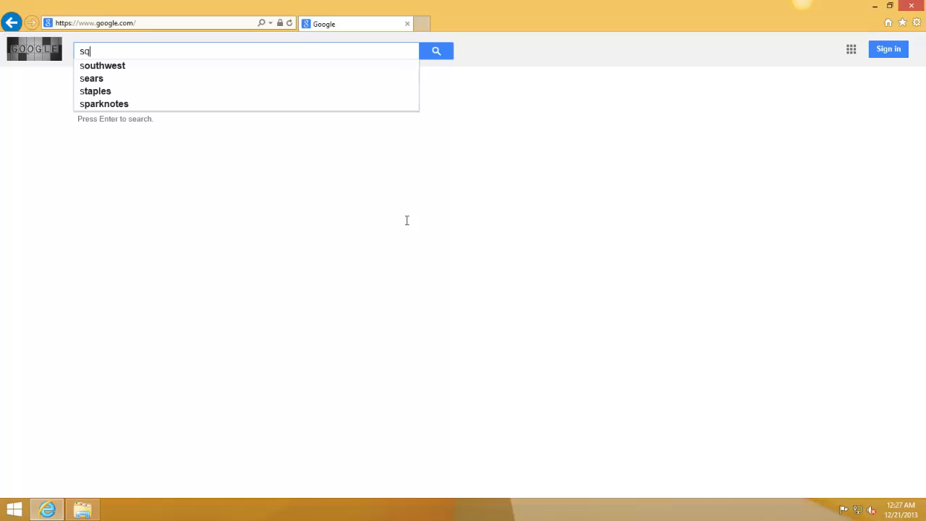
Search the web for sql server 2012 express and open the official Microsoft Download Center result for it.
{"action": "type", "text": "server "}
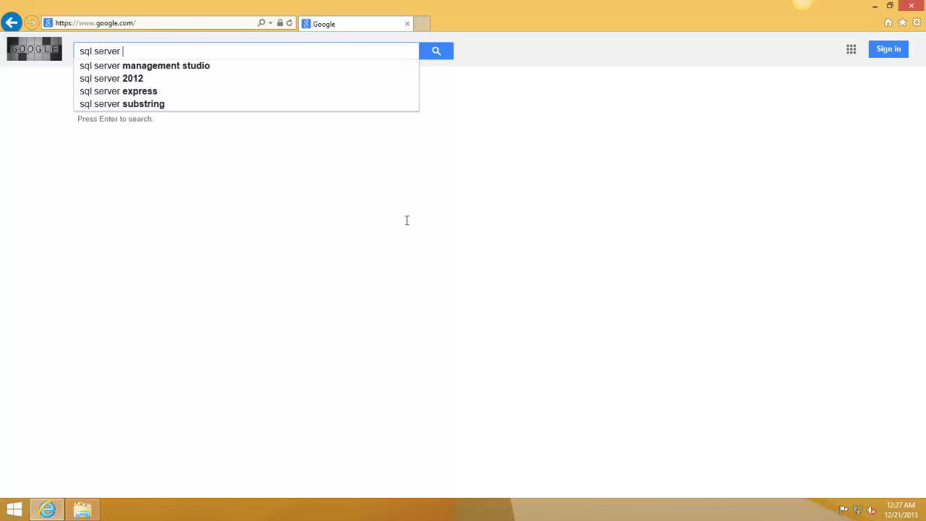
{"action": "type", "text": "2013"}
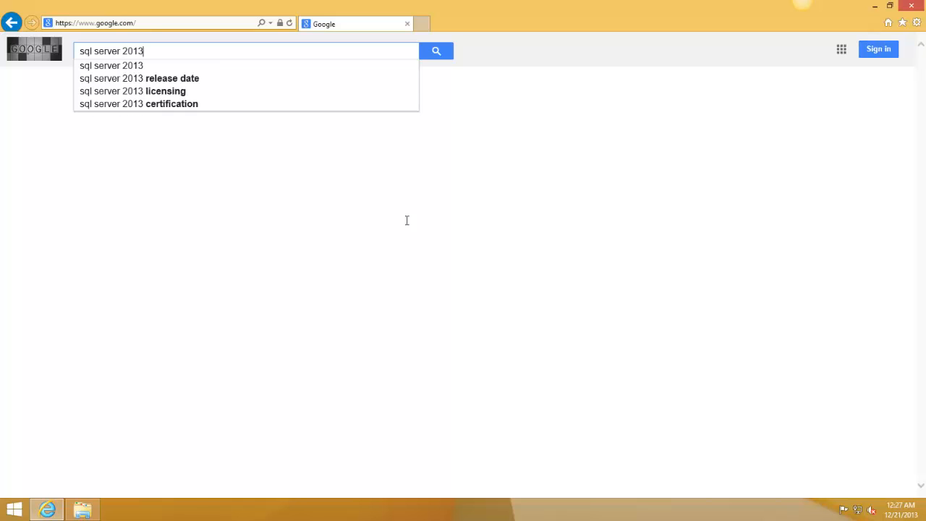
{"action": "key", "text": "BackSpace"}
{"action": "type", "text": "2"}
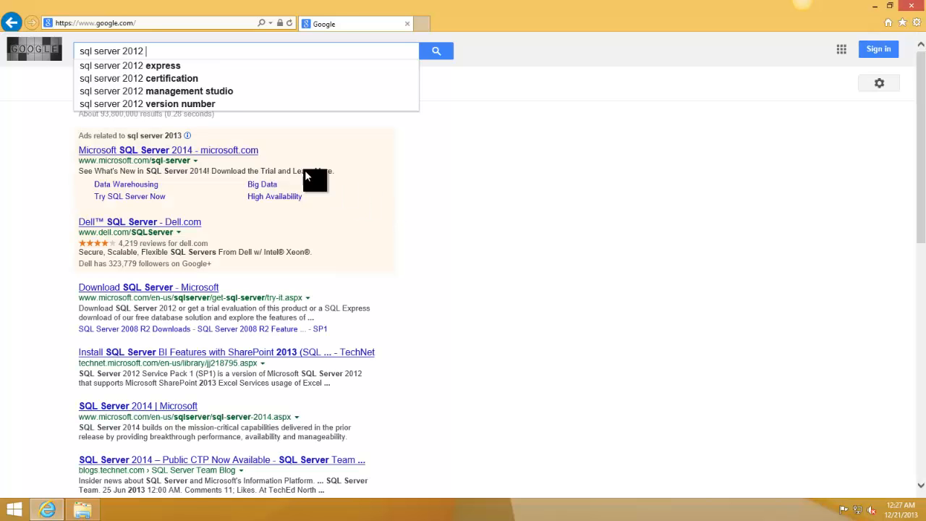
{"action": "left_click", "coordinate": [168, 65]}
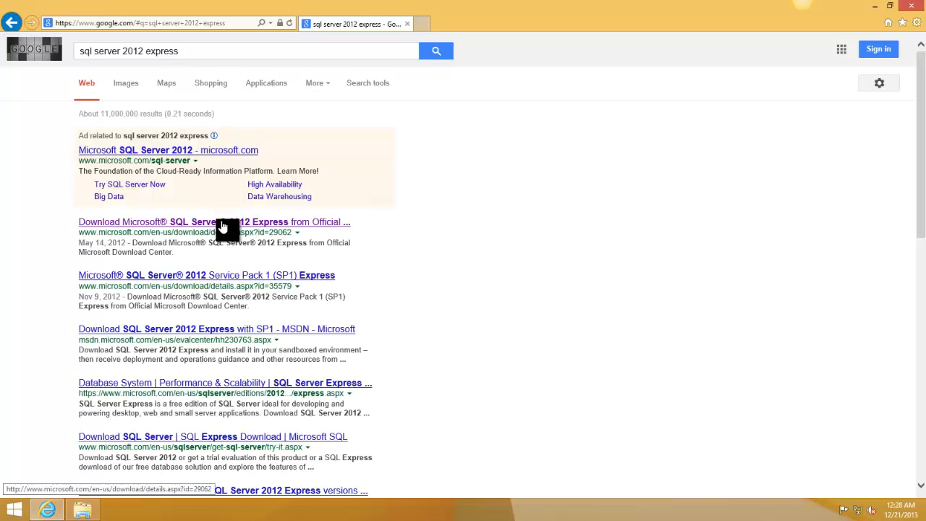
{"action": "left_click", "coordinate": [224, 224]}
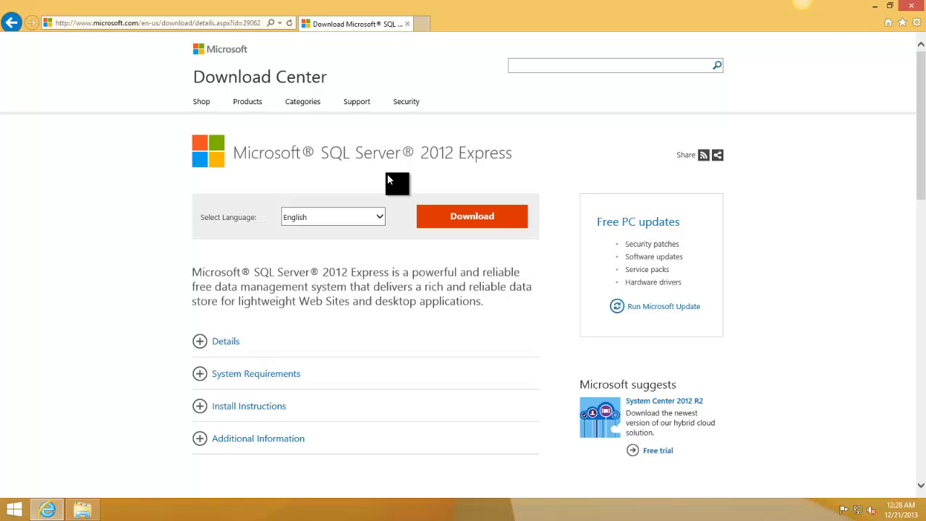
Choose ENU\x64\SQLEXPRADV_x64_ENU.exe from the English SQL Server 2012 Express download files and proceed with the download.
{"action": "left_click", "coordinate": [438, 225]}
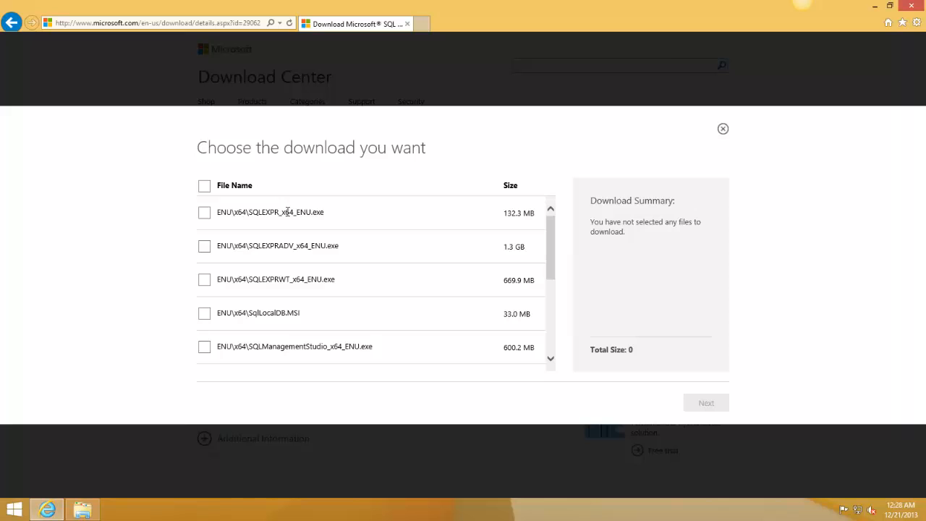
{"action": "left_click_drag", "start_coordinate": [286, 211], "coordinate": [296, 212]}
{"action": "left_click_drag", "start_coordinate": [548, 226], "coordinate": [553, 273]}
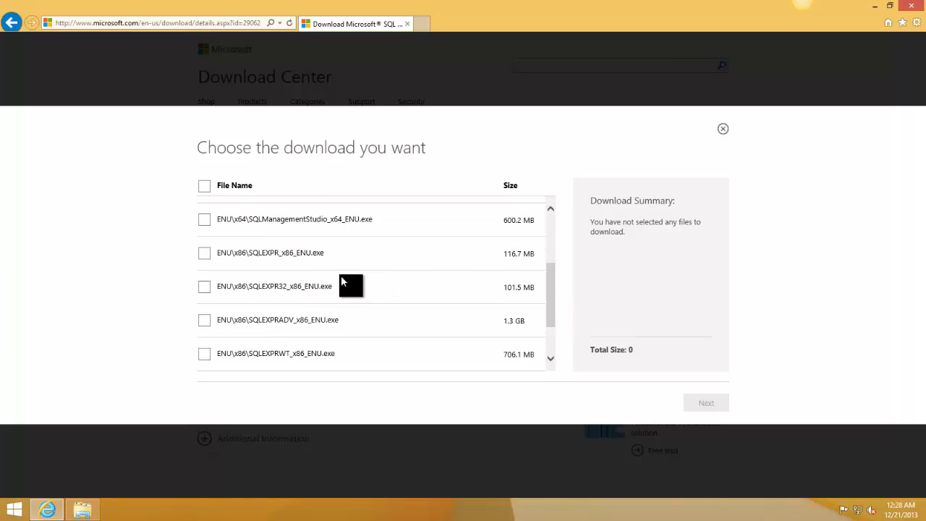
{"action": "left_click_drag", "start_coordinate": [293, 286], "coordinate": [305, 286]}
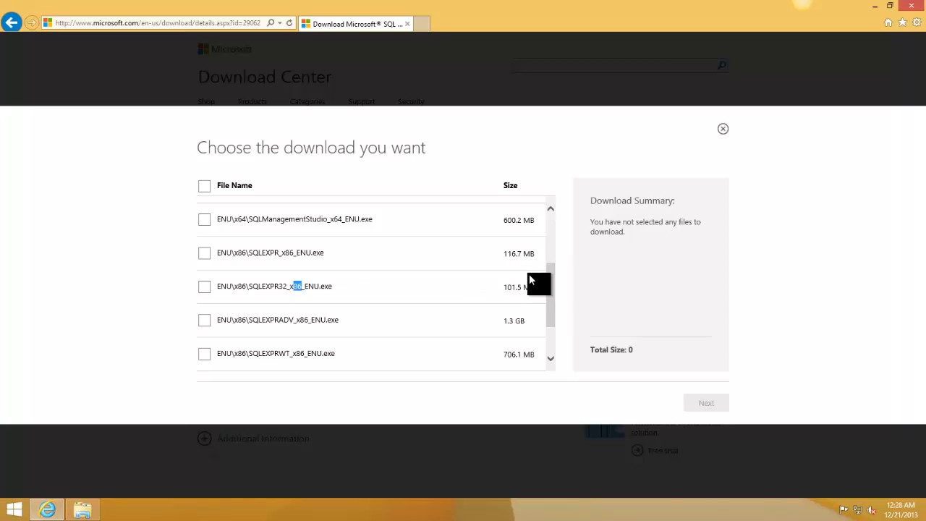
{"action": "left_click_drag", "start_coordinate": [547, 285], "coordinate": [552, 217]}
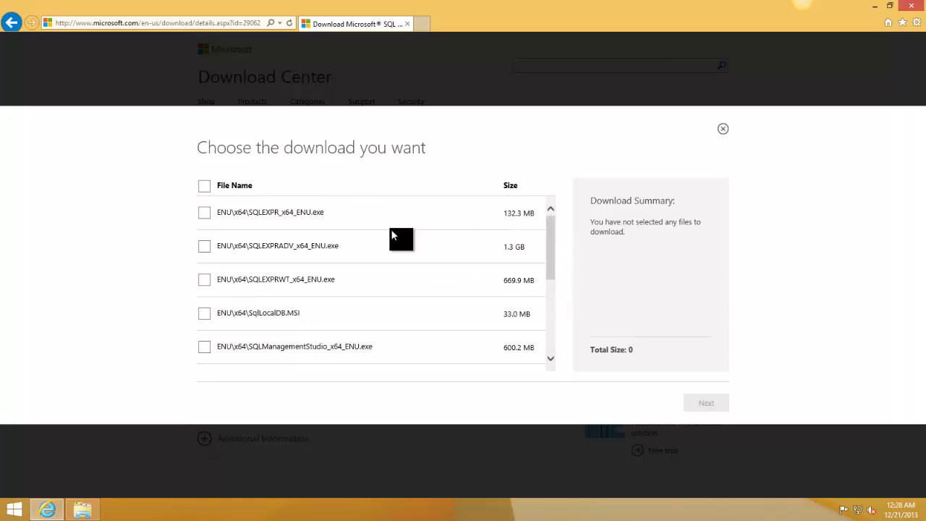
{"action": "left_click", "coordinate": [212, 251]}
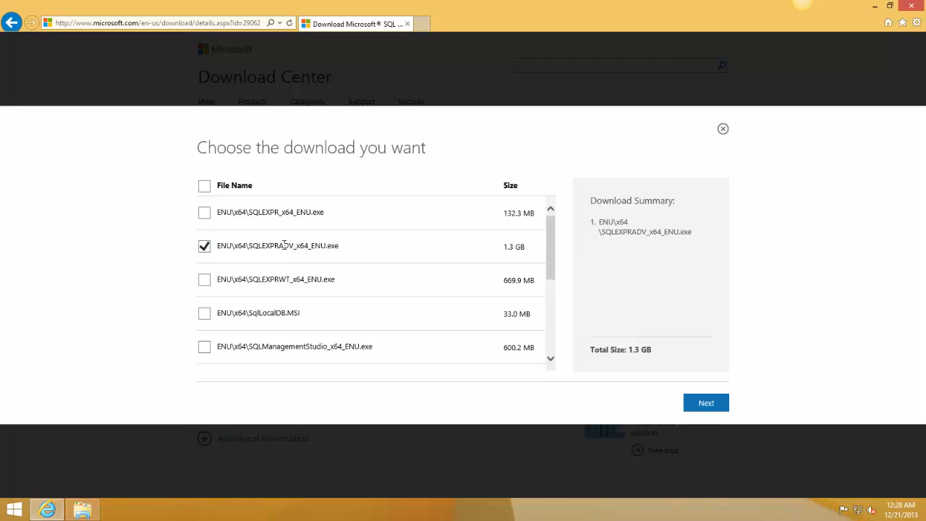
{"action": "double_click", "coordinate": [285, 246]}
{"action": "left_click_drag", "start_coordinate": [329, 243], "coordinate": [339, 250]}
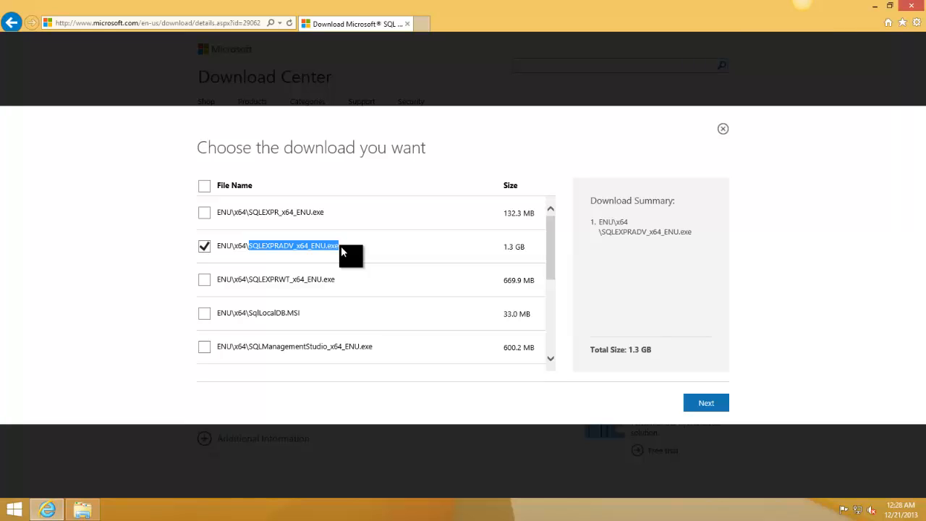
{"action": "left_click", "coordinate": [341, 246]}
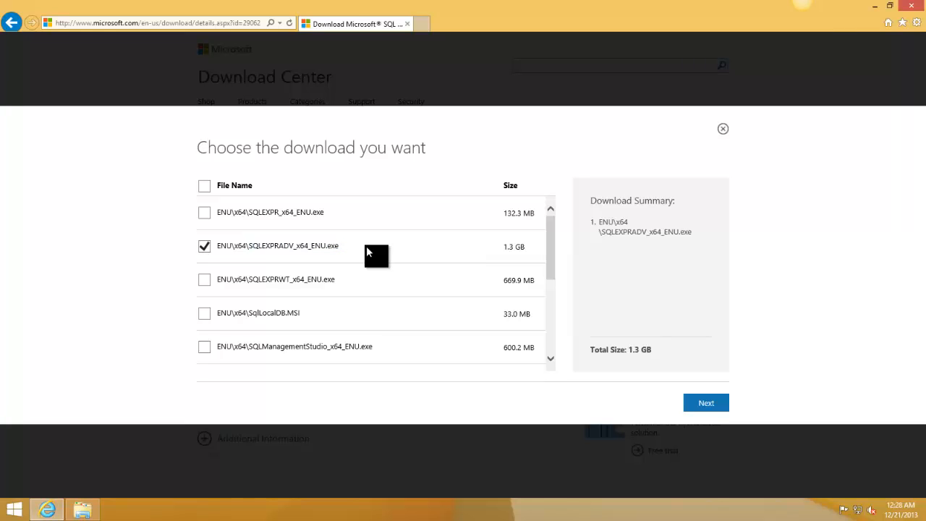
{"action": "left_click", "coordinate": [707, 406]}
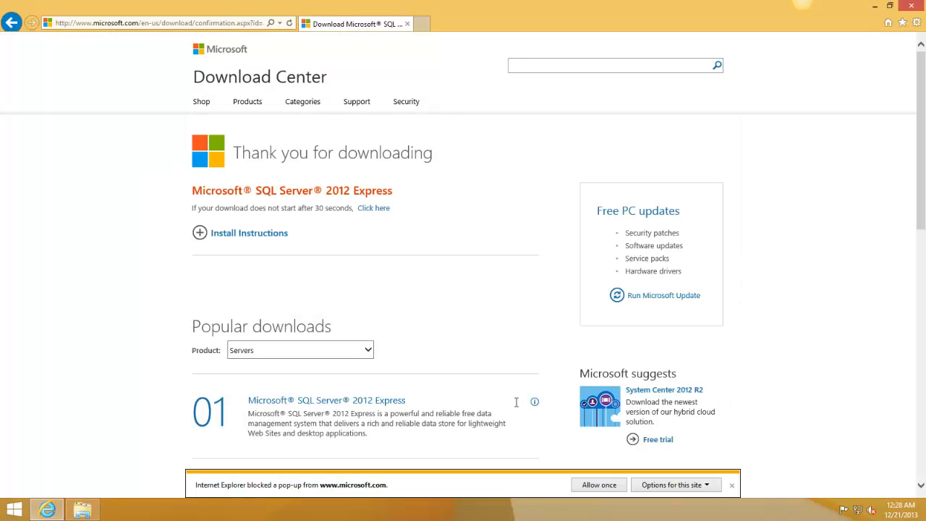
Run SQLEXPRADV_x64_ENU from the Downloads folder in File Explorer and allow it to make changes to the computer.
{"action": "left_click", "coordinate": [84, 510]}
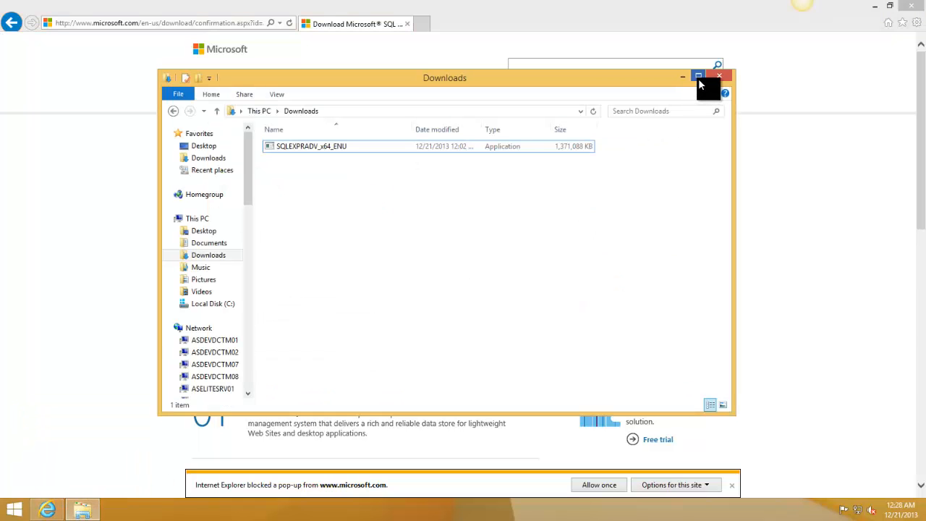
{"action": "left_click", "coordinate": [698, 77]}
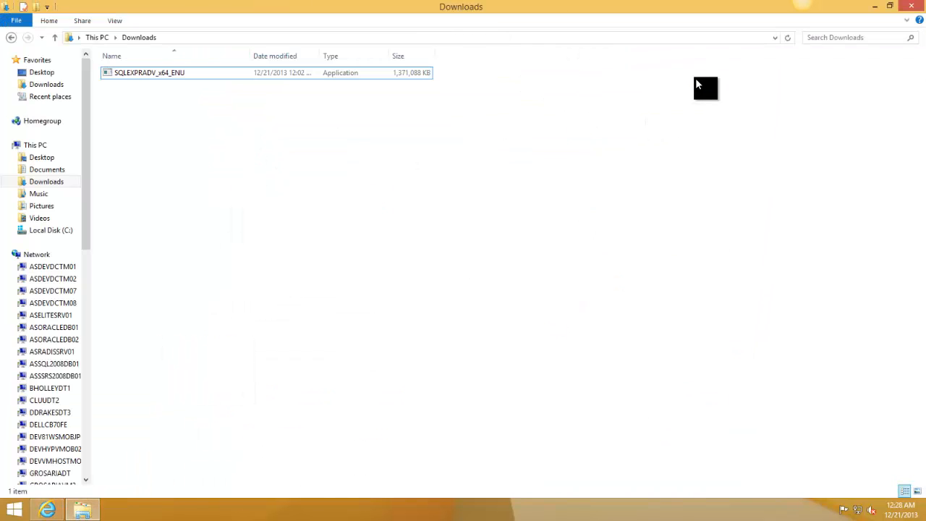
{"action": "double_click", "coordinate": [154, 78]}
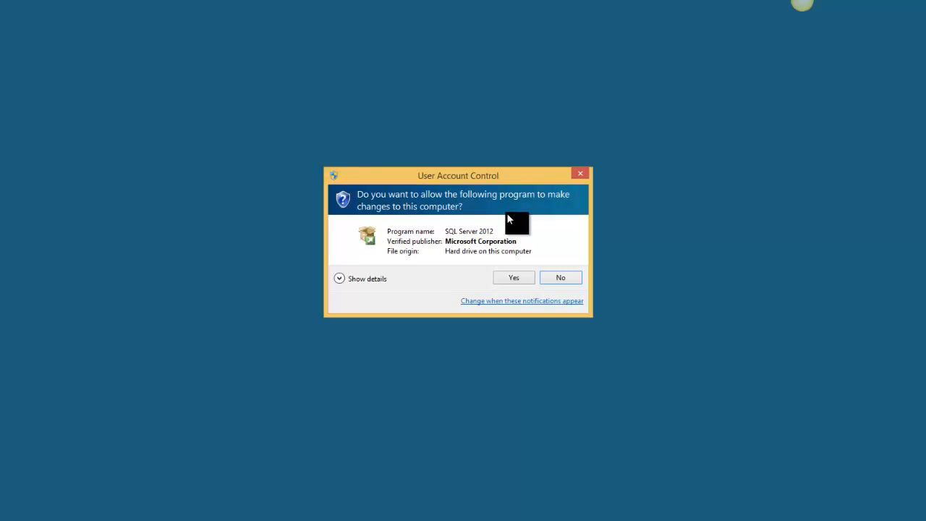
{"action": "left_click", "coordinate": [513, 278]}
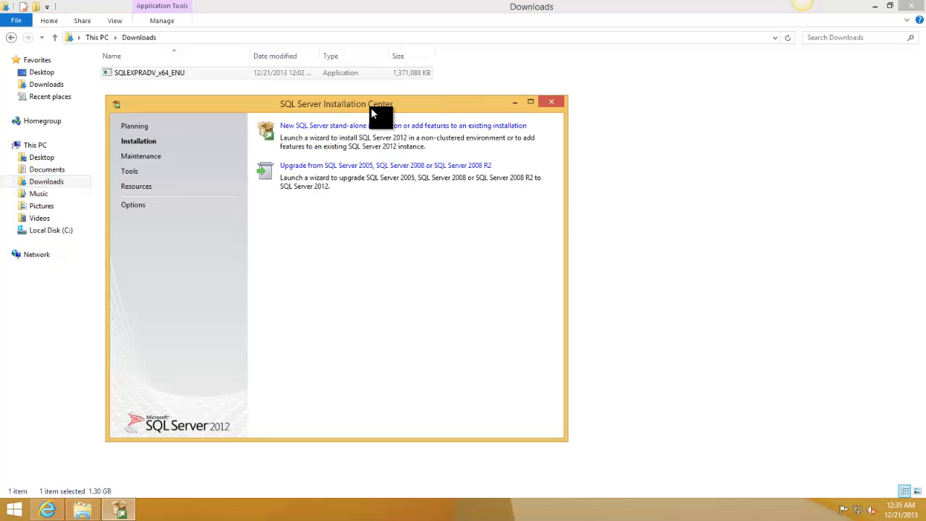
Start a new SQL Server stand-alone installation from the SQL Server Installation Center.
{"action": "left_click_drag", "start_coordinate": [392, 96], "coordinate": [427, 91]}
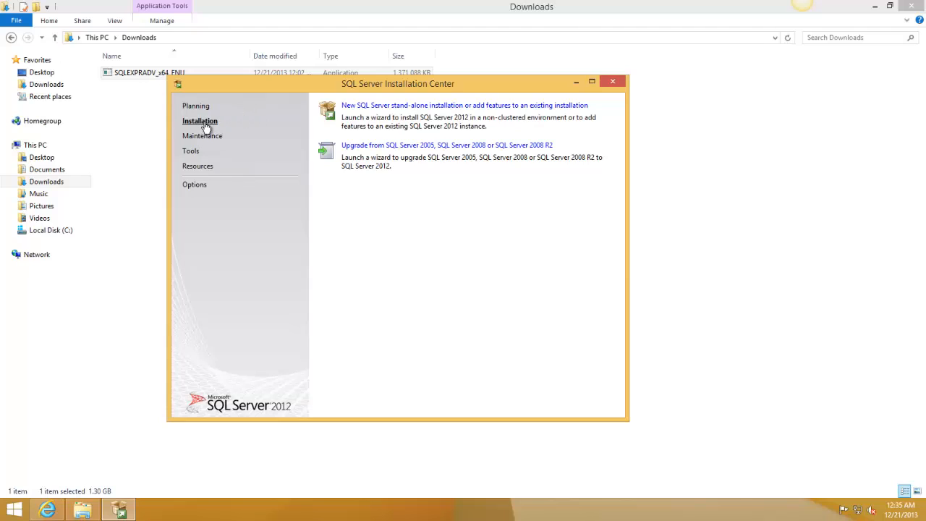
{"action": "left_click", "coordinate": [383, 106]}
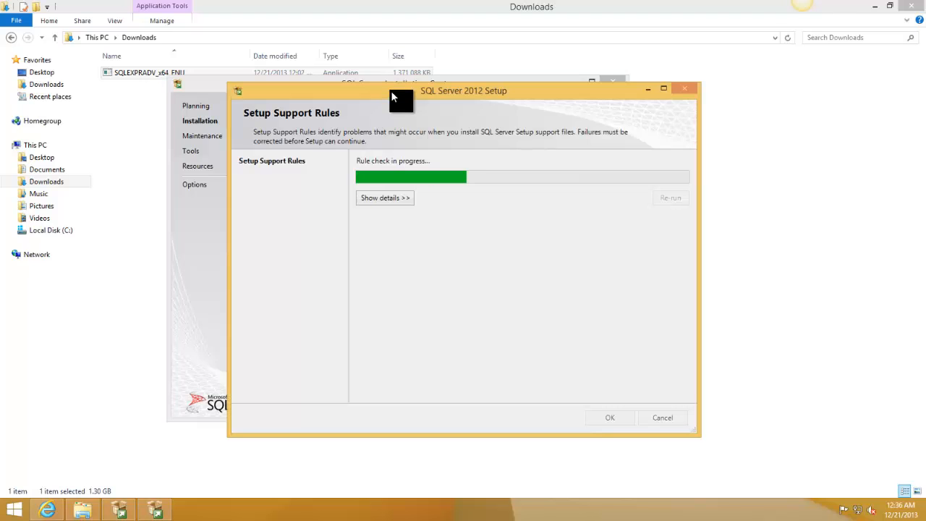
{"action": "left_click_drag", "start_coordinate": [390, 91], "coordinate": [385, 82]}
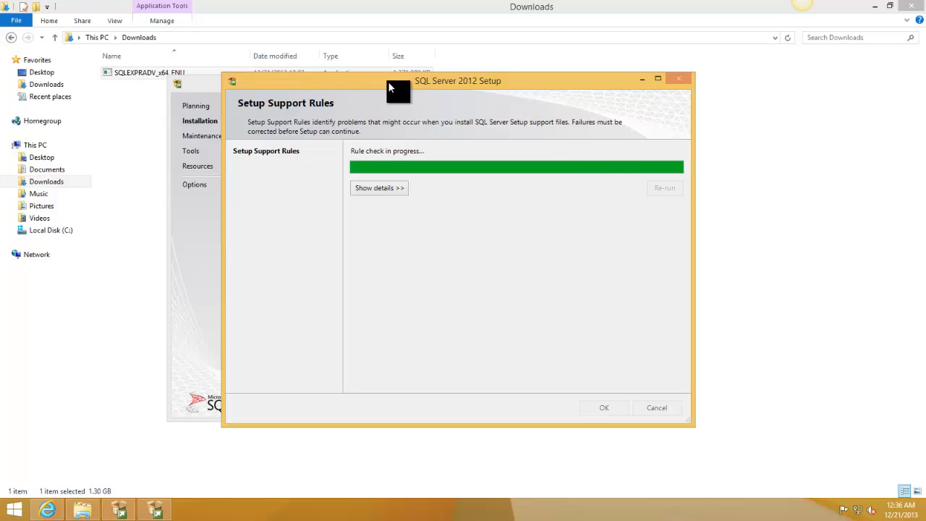
{"action": "left_click_drag", "start_coordinate": [388, 82], "coordinate": [357, 83]}
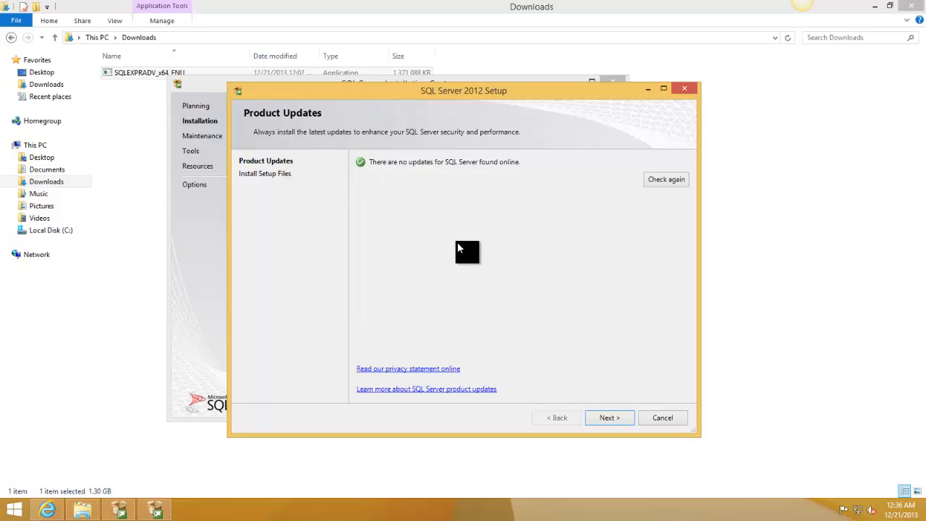
Continue past the product updates, accept the SQL Server 2012 Express license terms and proceed to feature selection.
{"action": "left_click", "coordinate": [603, 419]}
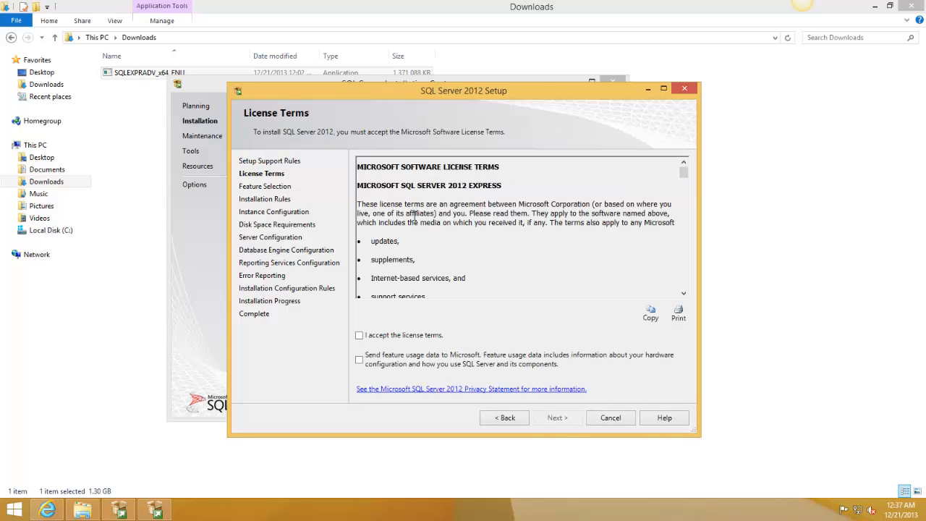
{"action": "left_click", "coordinate": [360, 335]}
{"action": "left_click", "coordinate": [556, 418]}
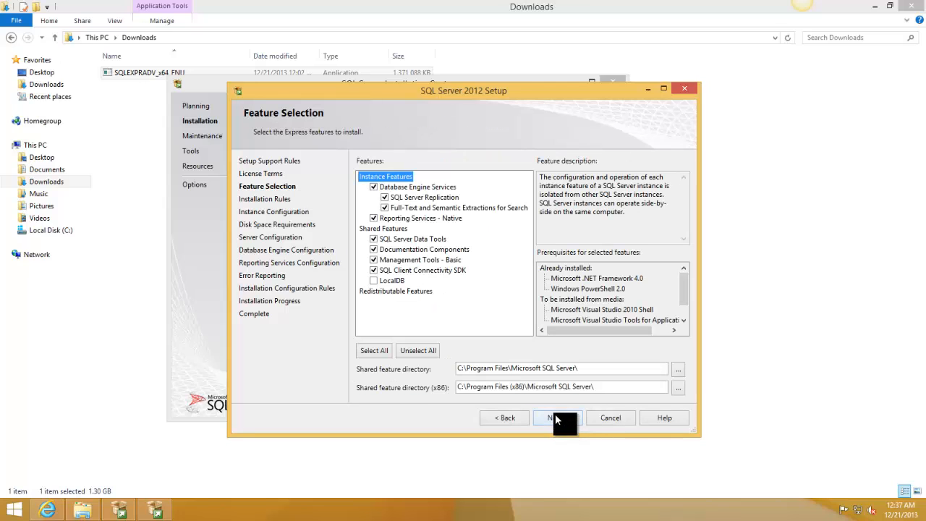
Review the instance feature descriptions, exclude Reporting Services - Native from the installation and continue with the other preselected features.
{"action": "left_click", "coordinate": [417, 185]}
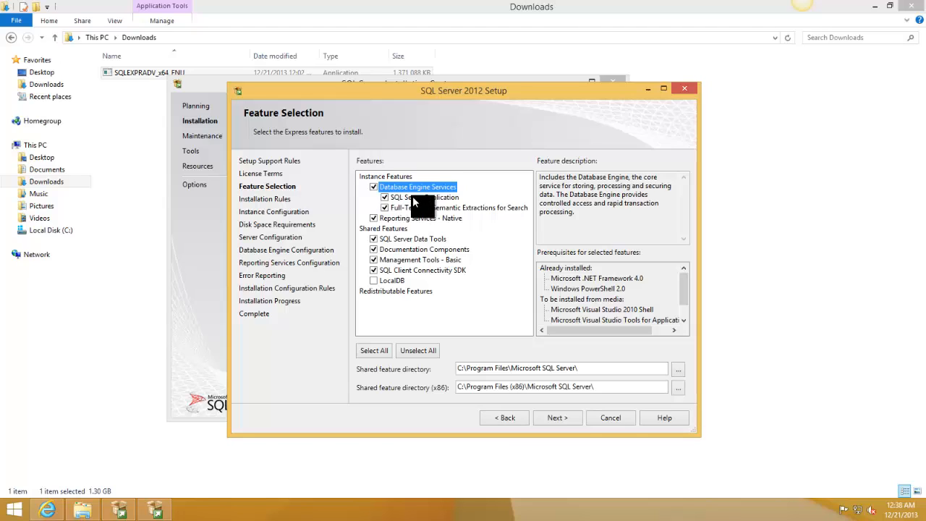
{"action": "left_click", "coordinate": [416, 197]}
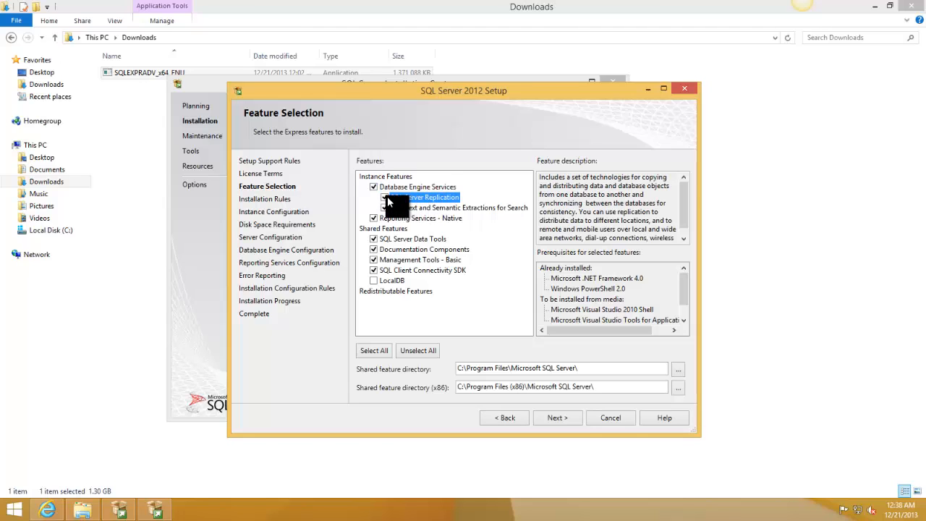
{"action": "left_click", "coordinate": [417, 207]}
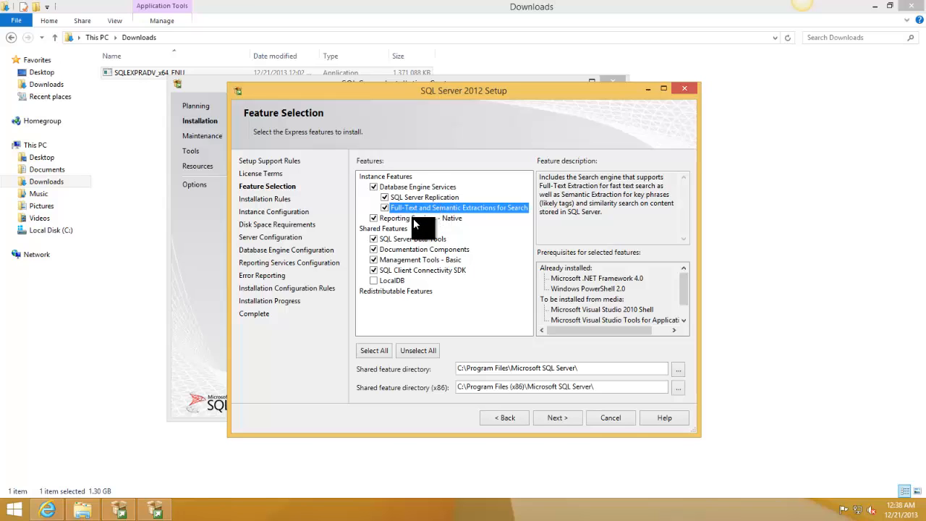
{"action": "left_click", "coordinate": [413, 219]}
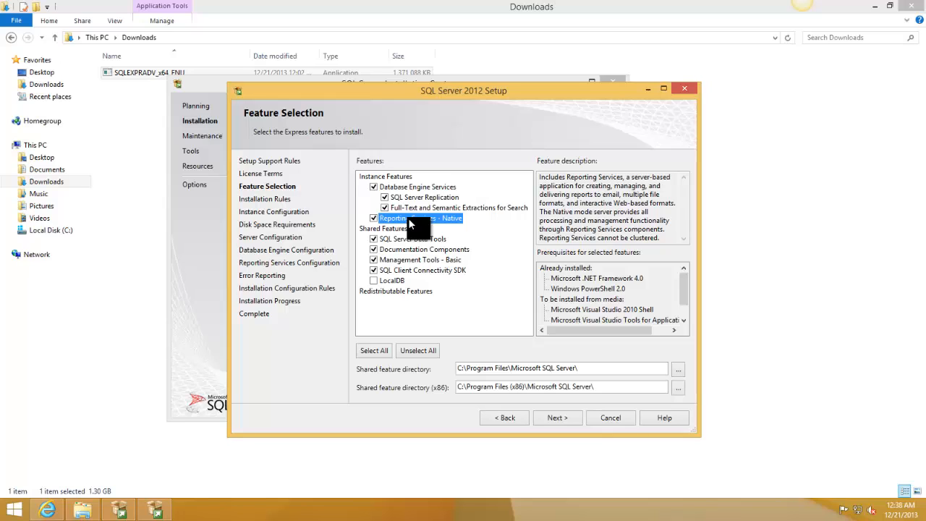
{"action": "left_click", "coordinate": [374, 219]}
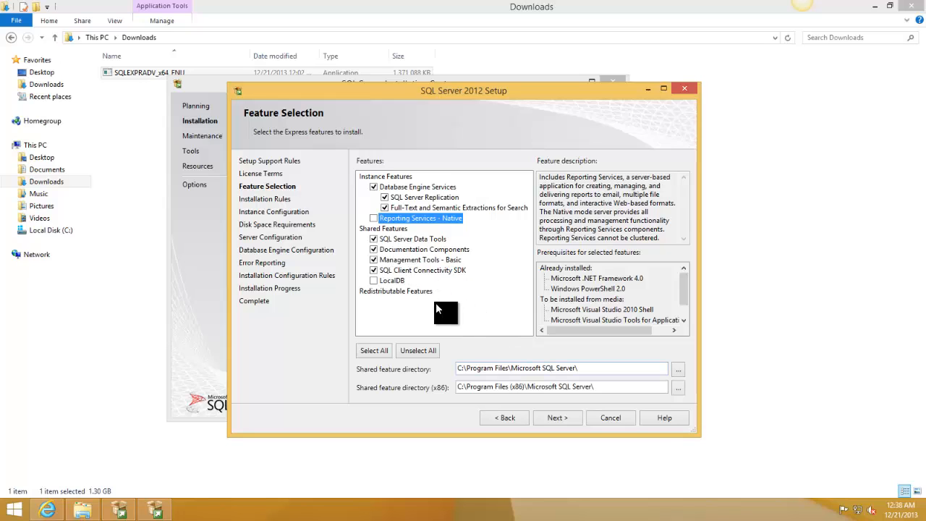
{"action": "left_click", "coordinate": [550, 417]}
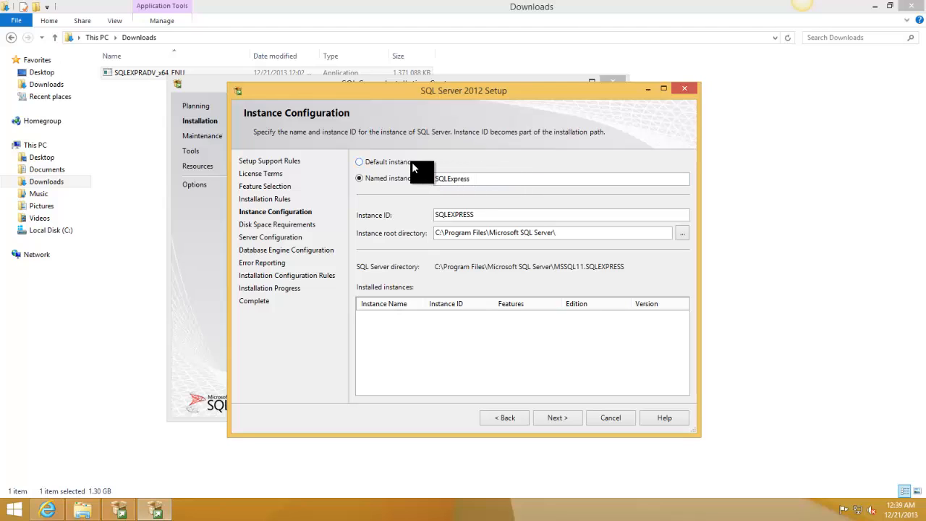
Configure the installation as the default instance with instance ID MSSQLSERVER and continue to the server configuration.
{"action": "left_click", "coordinate": [360, 163]}
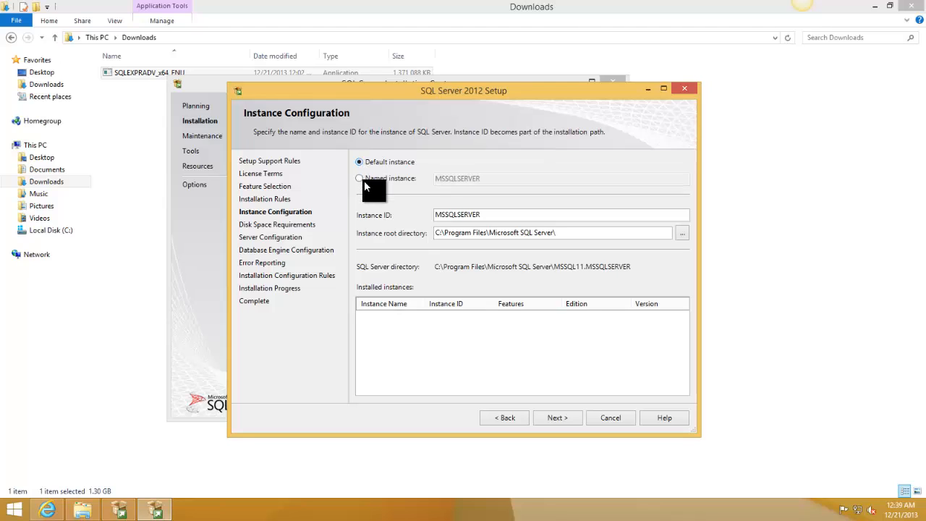
{"action": "left_click", "coordinate": [360, 178]}
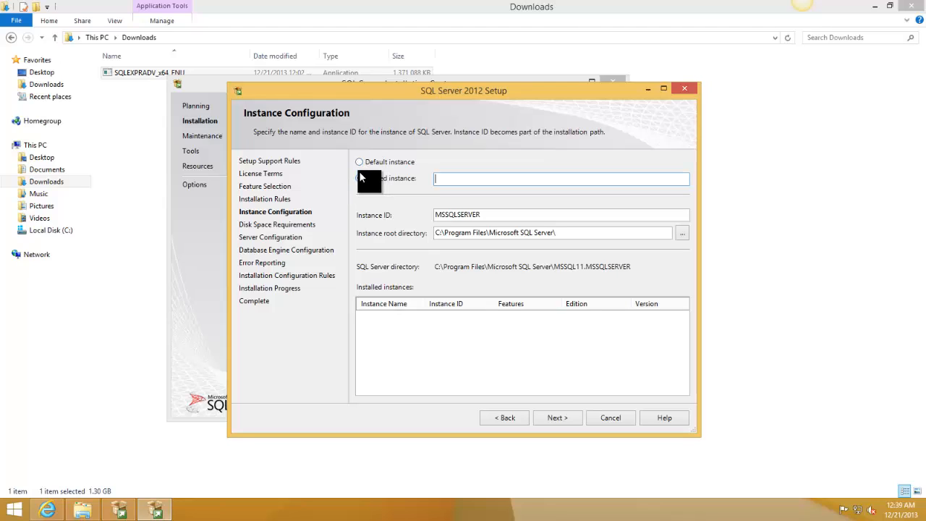
{"action": "left_click", "coordinate": [360, 162]}
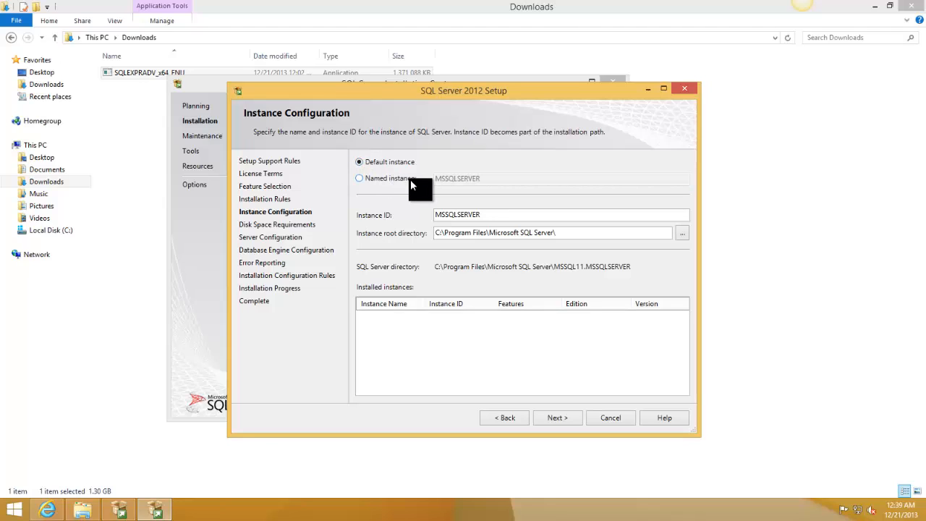
{"action": "left_click", "coordinate": [555, 418]}
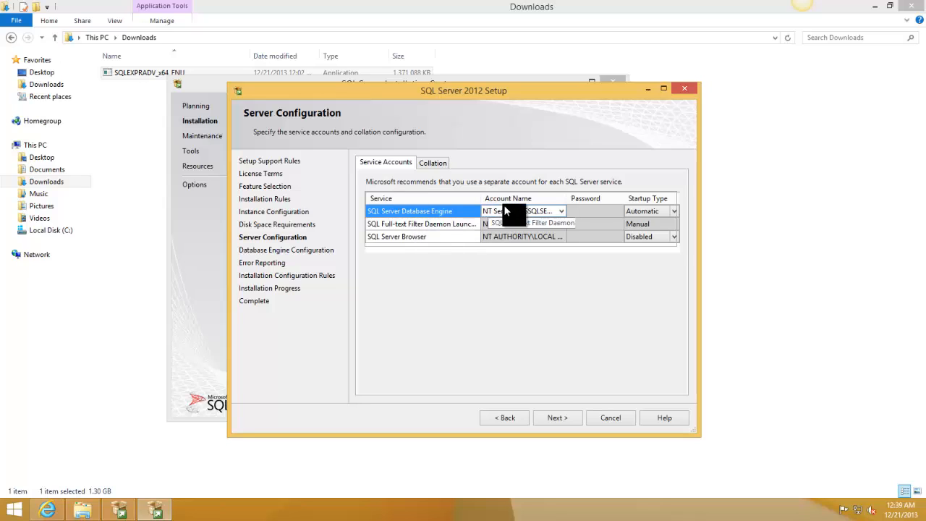
Review the account options for the Database Engine, Full-text Filter Daemon Launcher and Browser services, keep the defaults and continue to the database engine configuration.
{"action": "left_click", "coordinate": [563, 210]}
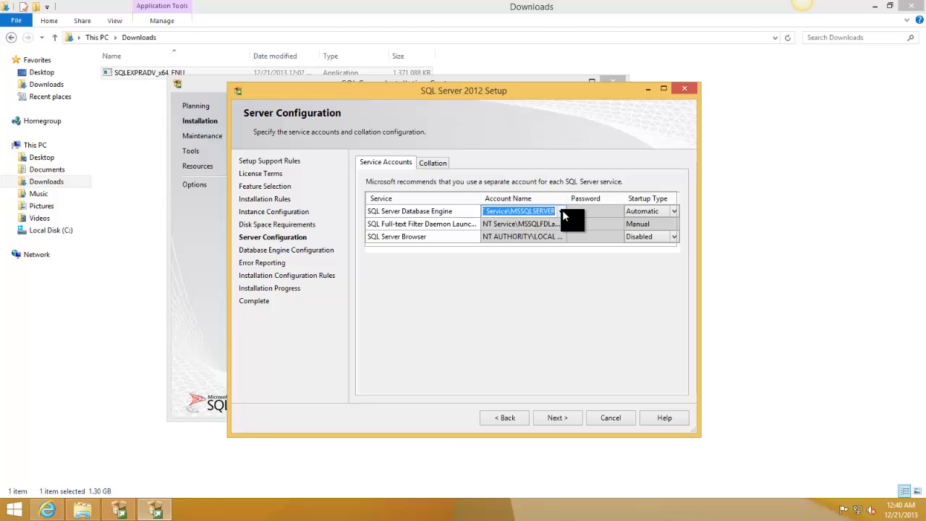
{"action": "left_click", "coordinate": [562, 210]}
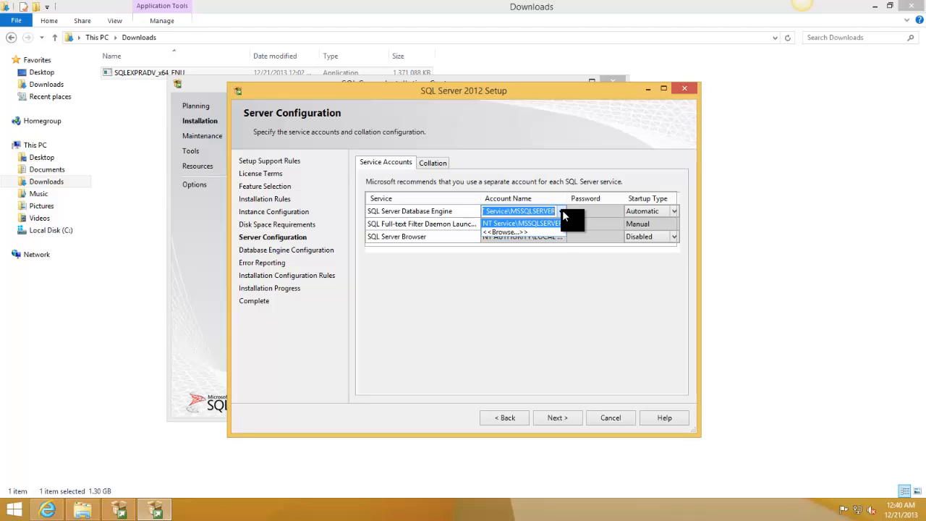
{"action": "left_click", "coordinate": [416, 227]}
{"action": "left_click", "coordinate": [414, 211]}
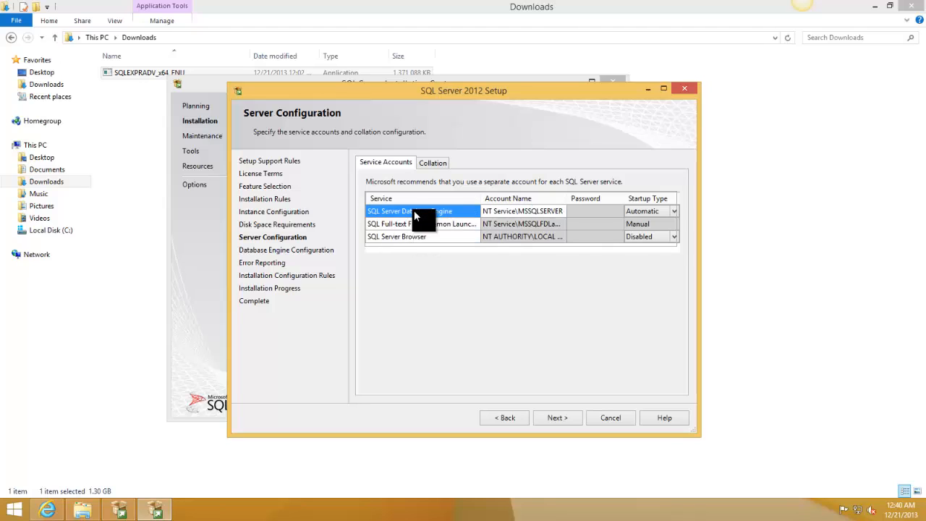
{"action": "left_click", "coordinate": [554, 214]}
{"action": "left_click", "coordinate": [421, 225]}
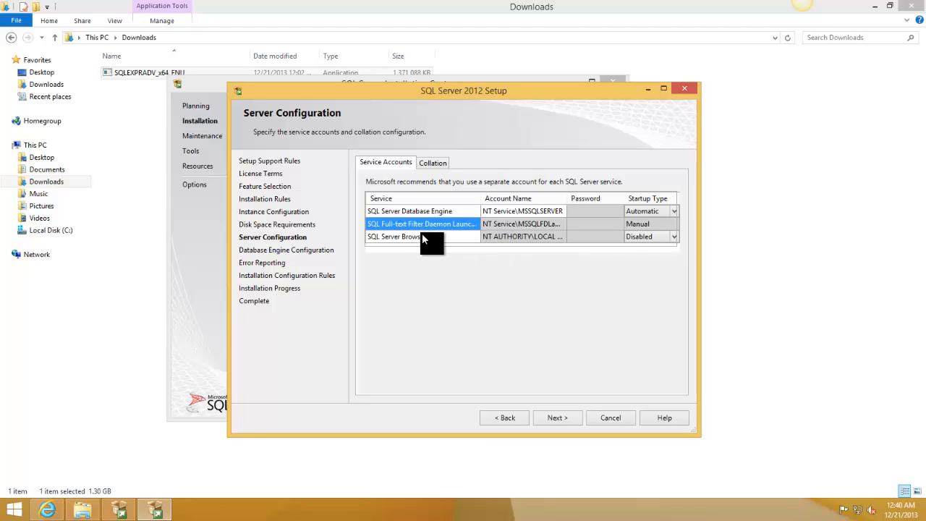
{"action": "left_click", "coordinate": [428, 237]}
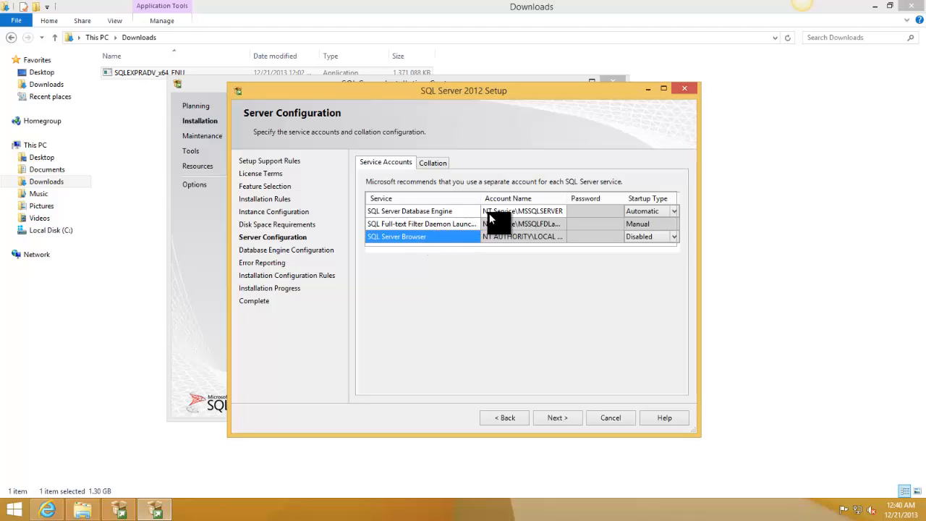
{"action": "left_click", "coordinate": [441, 211]}
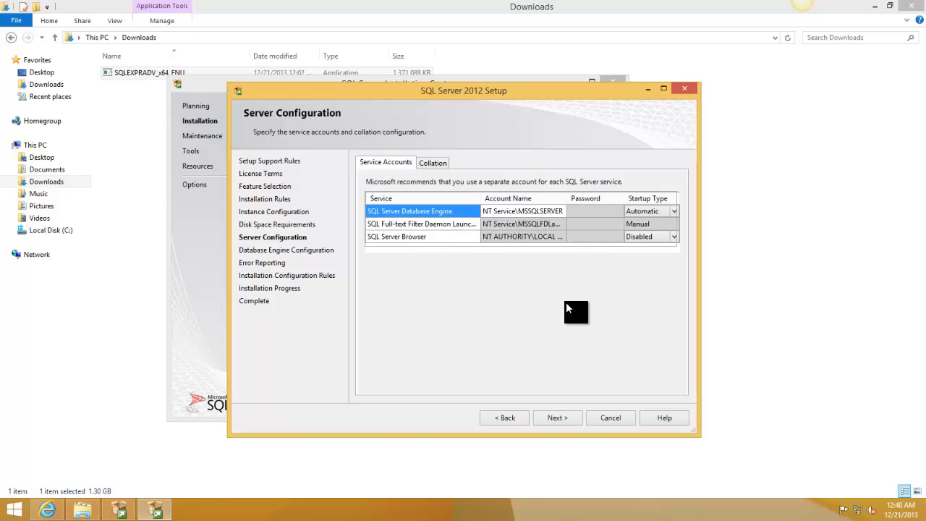
{"action": "left_click", "coordinate": [558, 418]}
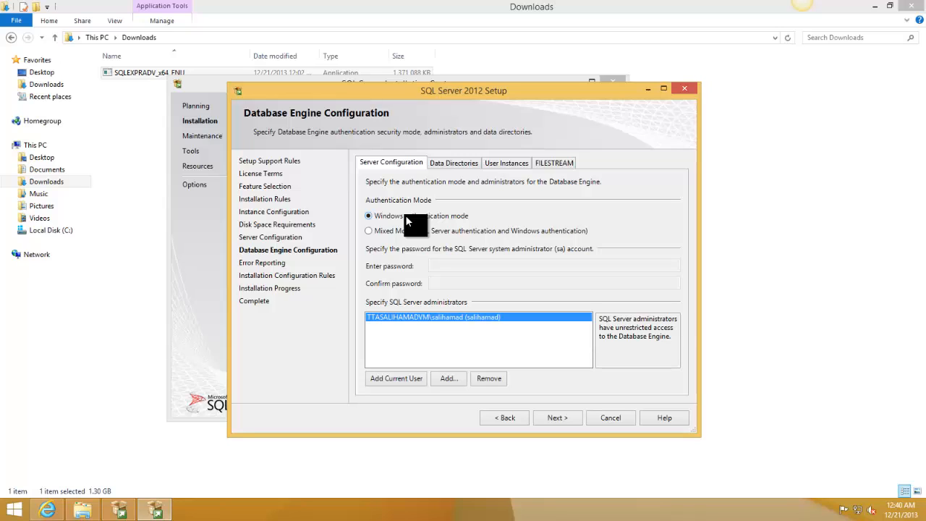
Enable Mixed Mode authentication, enter and confirm the sa account password, and continue with the listed SQL Server administrator.
{"action": "left_click", "coordinate": [369, 230]}
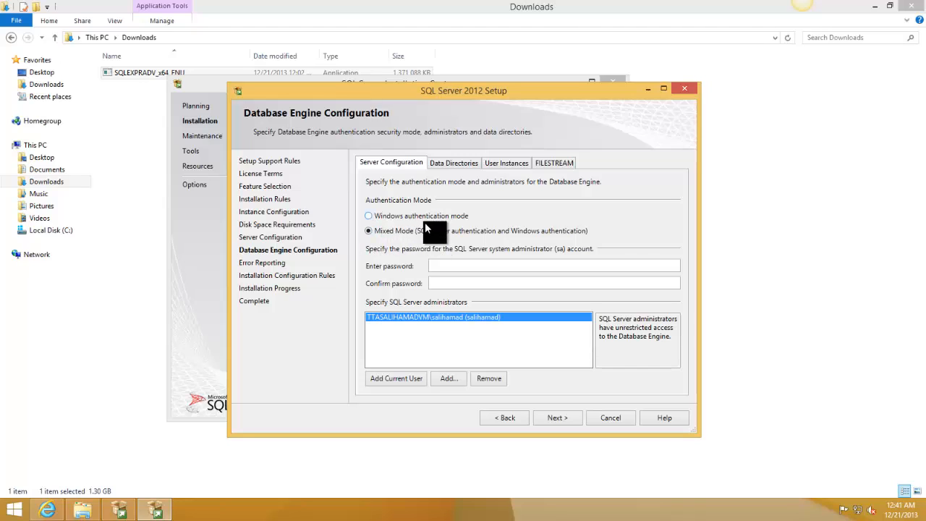
{"action": "left_click", "coordinate": [453, 265]}
{"action": "type", "text": "•••••••••"}
{"action": "key", "text": "Tab"}
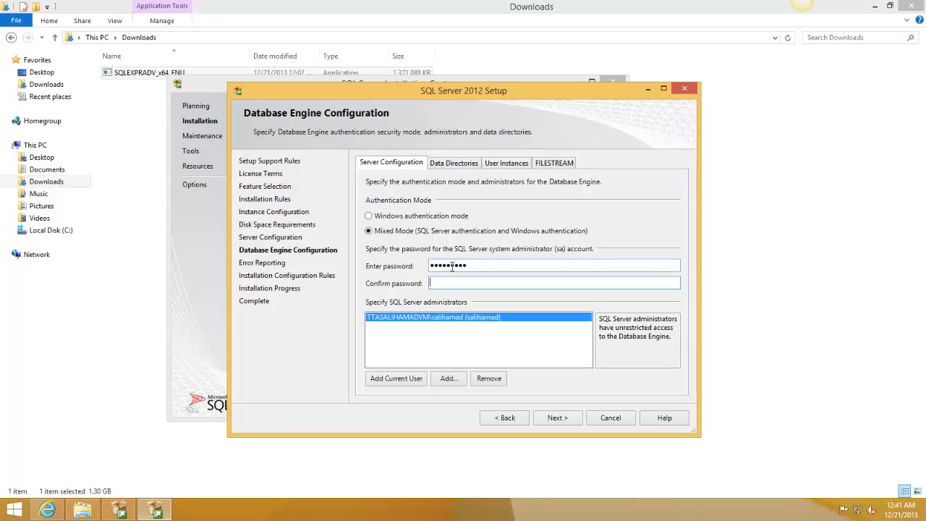
{"action": "type", "text": "•••••••••"}
{"action": "left_click", "coordinate": [448, 329]}
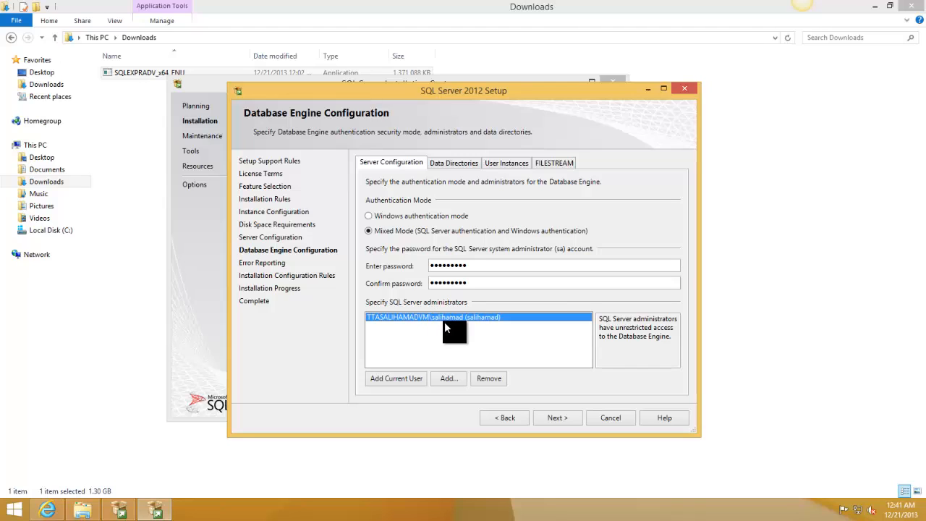
{"action": "left_click", "coordinate": [559, 417]}
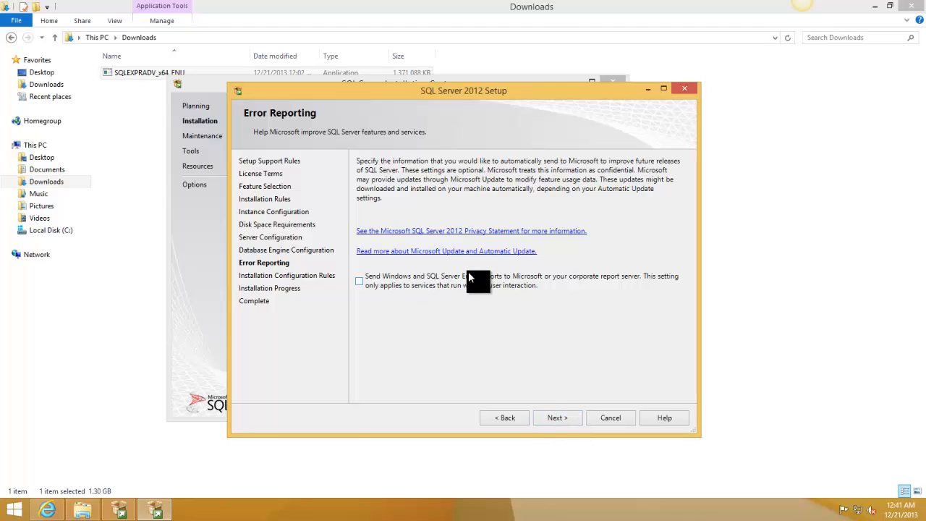
Continue without sending error reports, let the installation run and close the completed setup wizard.
{"action": "left_click", "coordinate": [559, 417]}
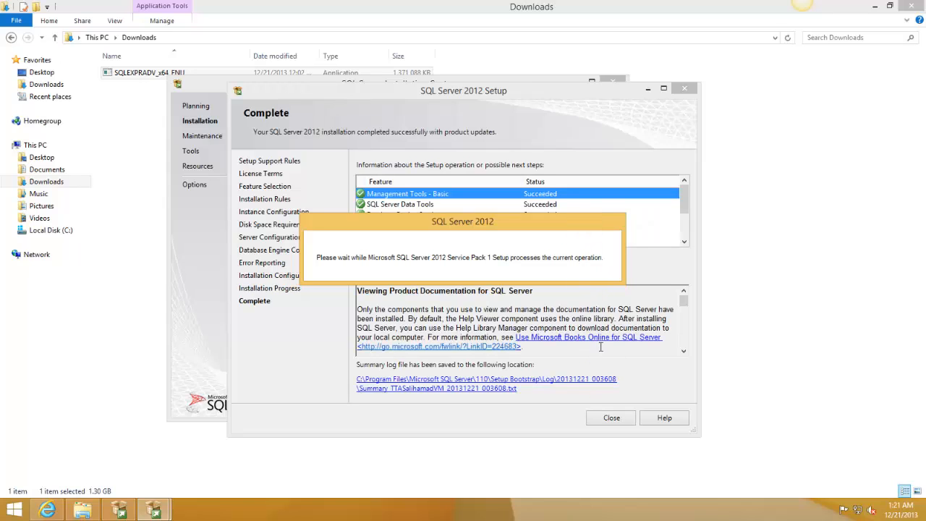
{"action": "left_click", "coordinate": [610, 418]}
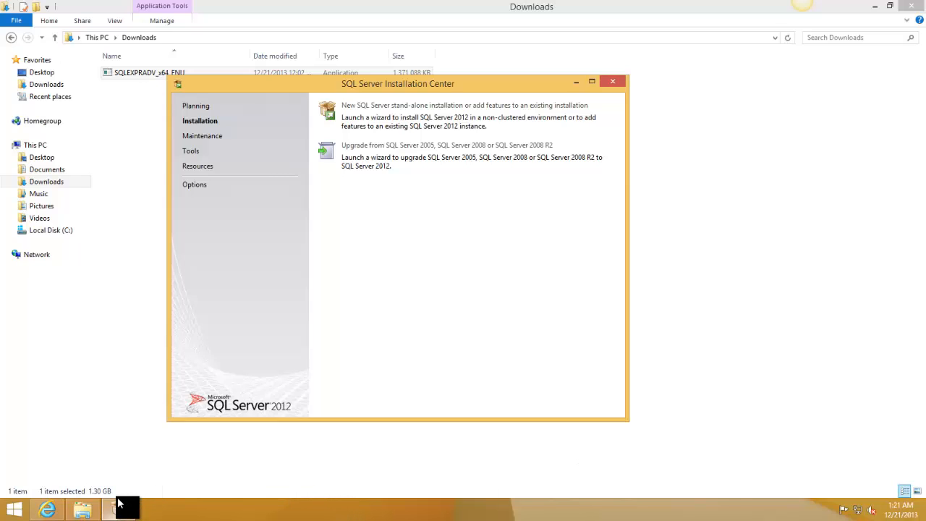
Search Windows for "sql server management studio" and launch SQL Server Management Studio.
{"action": "mouse_move", "coordinate": [122, 499]}
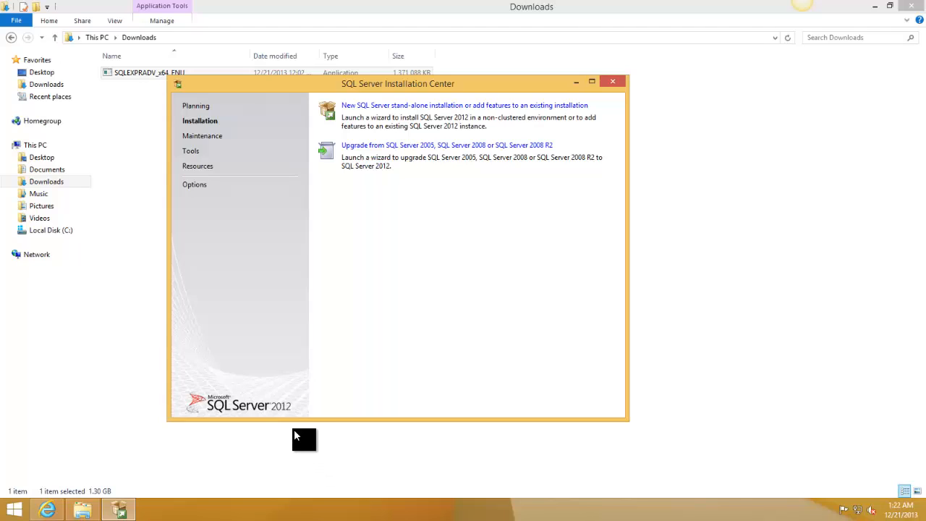
{"action": "left_click", "coordinate": [18, 514]}
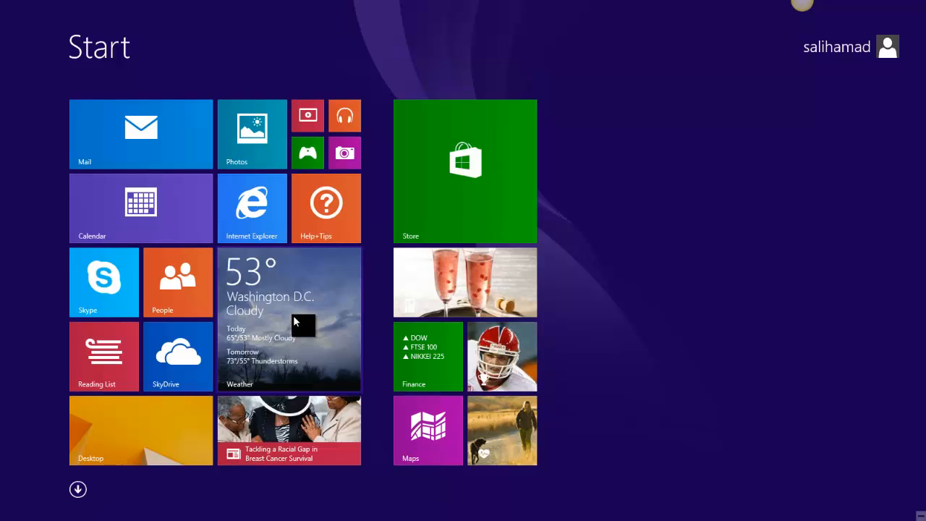
{"action": "type", "text": "sql"}
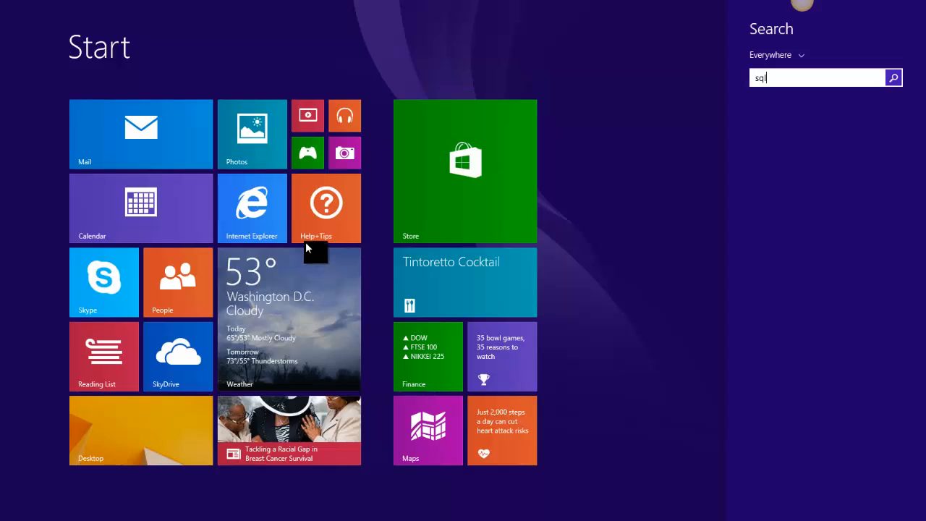
{"action": "key", "text": "Down"}
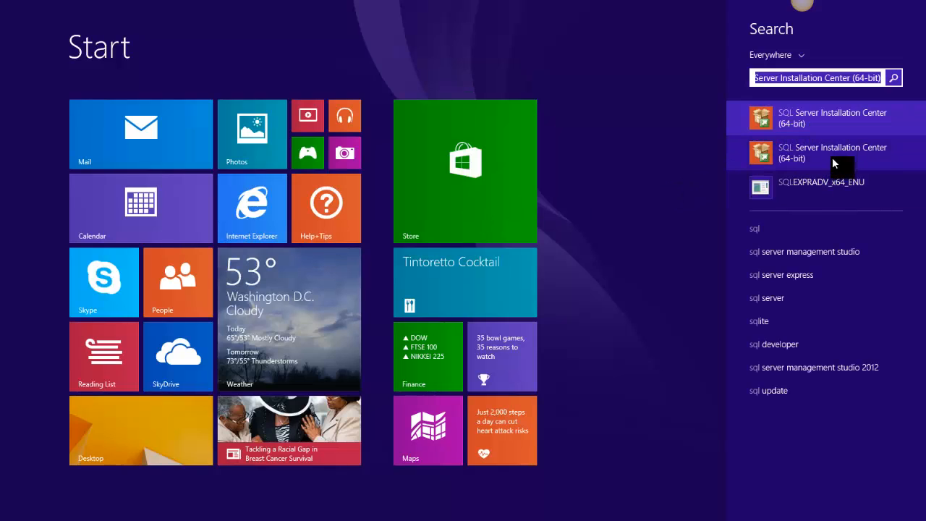
{"action": "left_click", "coordinate": [827, 252]}
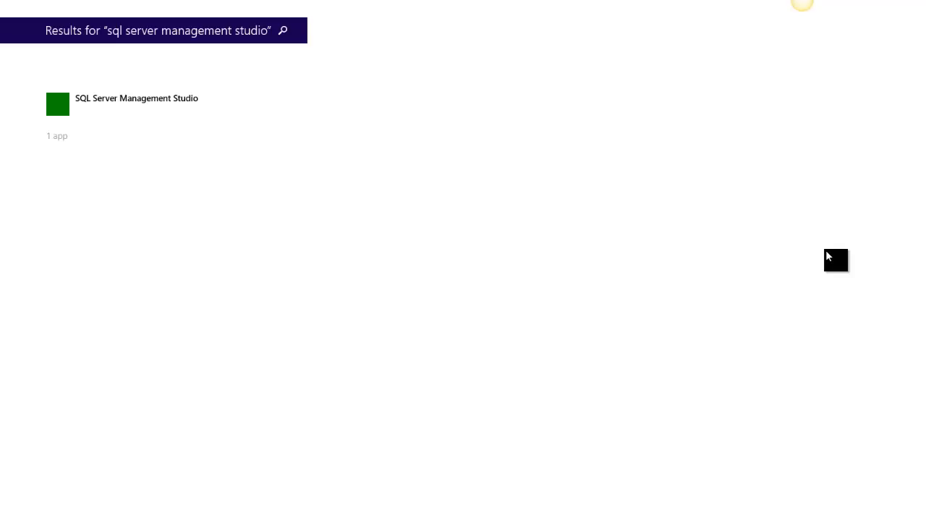
{"action": "mouse_move", "coordinate": [2, 4]}
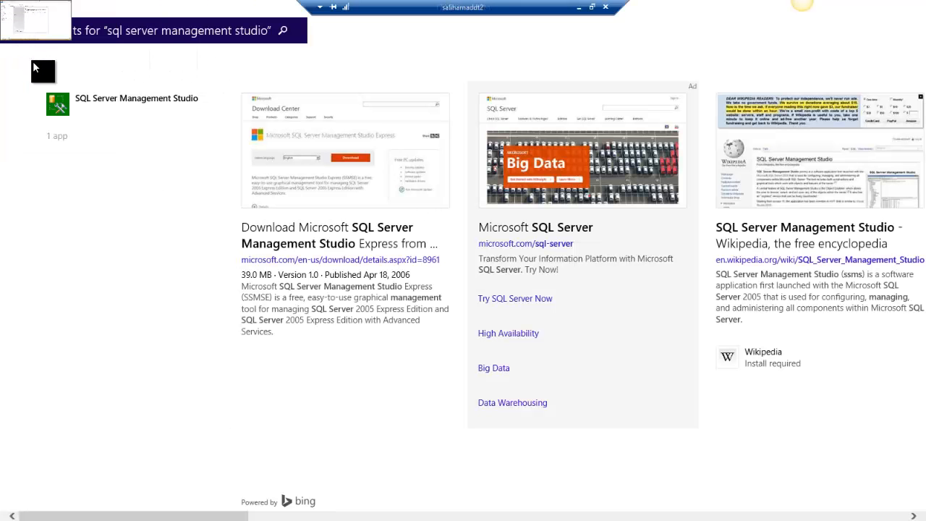
{"action": "left_click", "coordinate": [142, 97]}
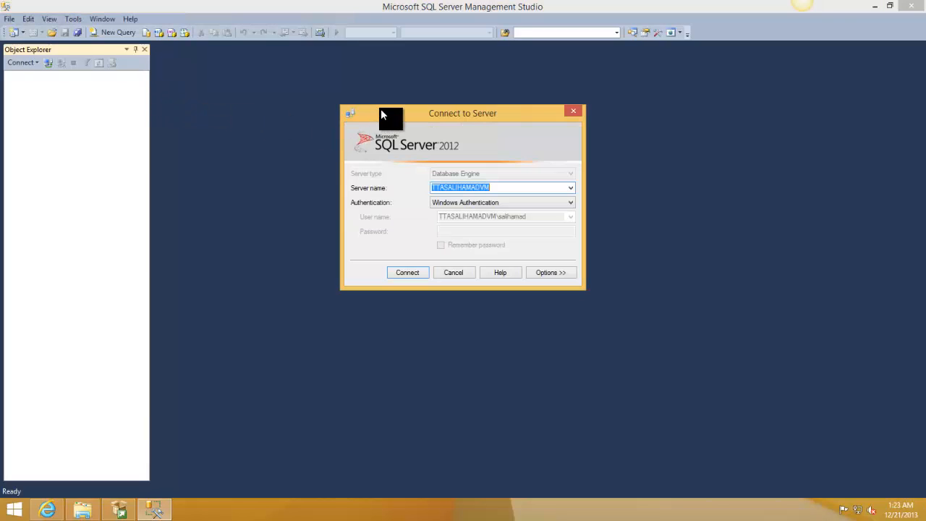
Try SQL Server Authentication with the login sa for the server connection.
{"action": "left_click_drag", "start_coordinate": [419, 115], "coordinate": [435, 116]}
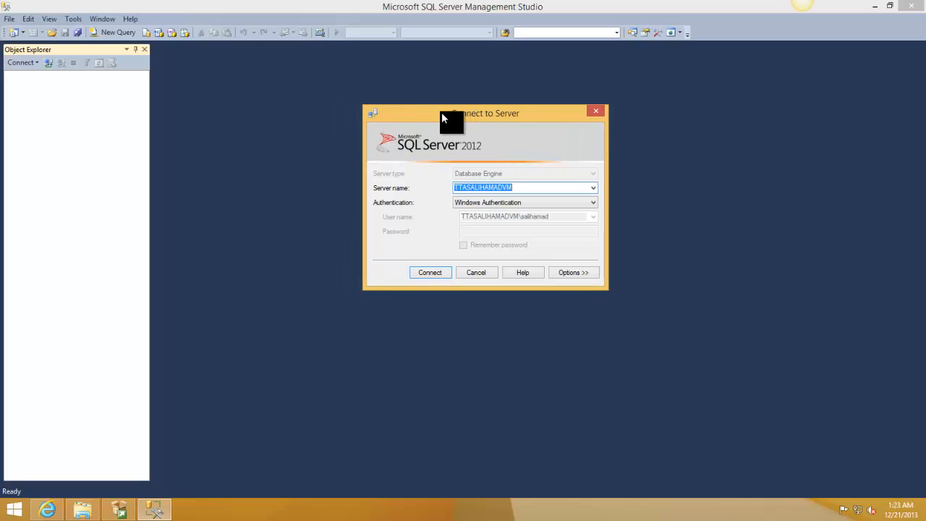
{"action": "left_click_drag", "start_coordinate": [442, 115], "coordinate": [427, 113]}
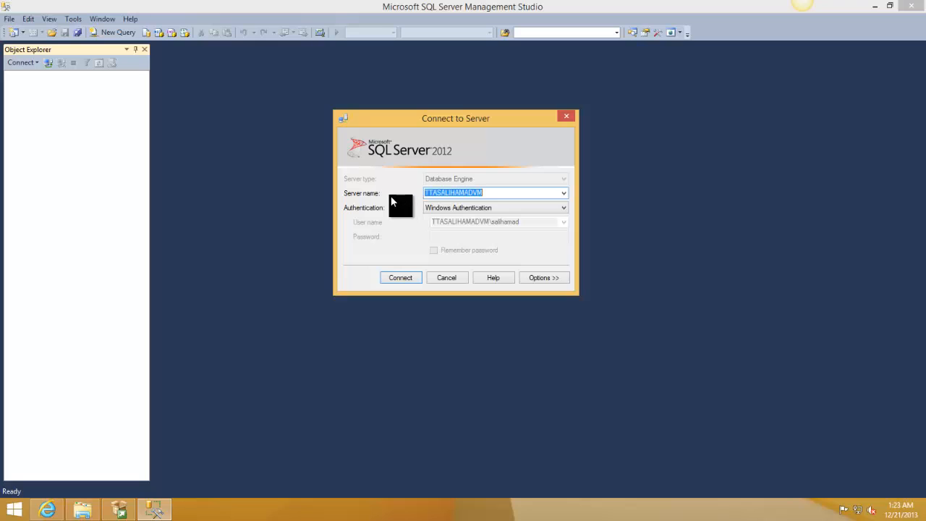
{"action": "left_click", "coordinate": [563, 207]}
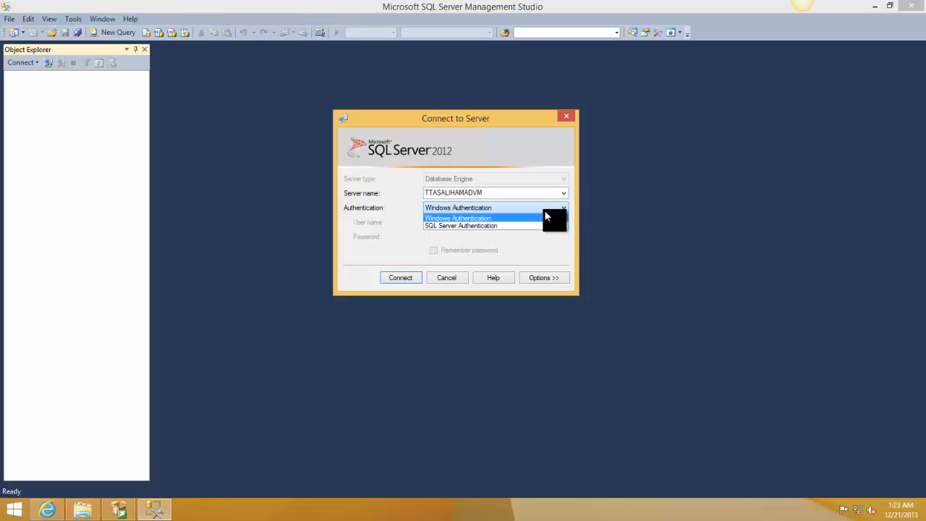
{"action": "left_click", "coordinate": [470, 225]}
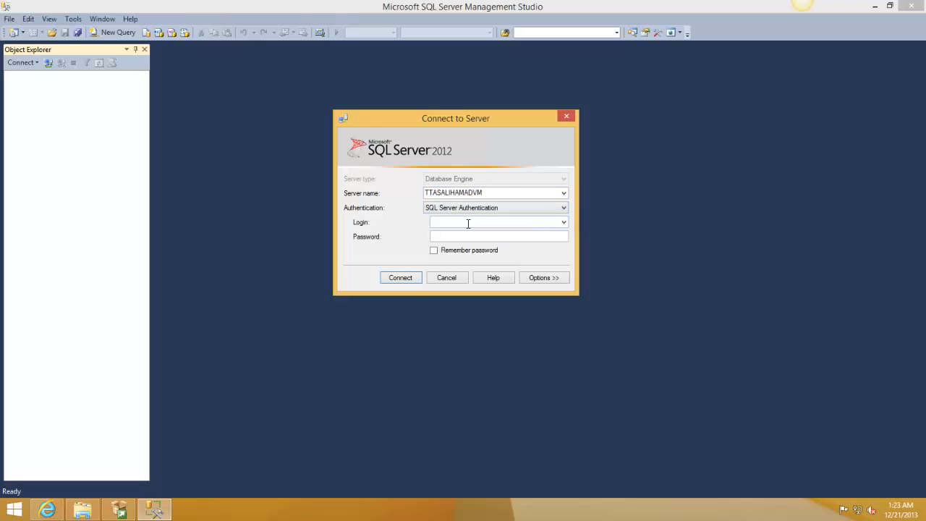
{"action": "left_click", "coordinate": [458, 222]}
{"action": "type", "text": "sa"}
Connect to the local database engine with Windows Authentication and expand the server's Databases folder.
{"action": "left_click", "coordinate": [562, 208]}
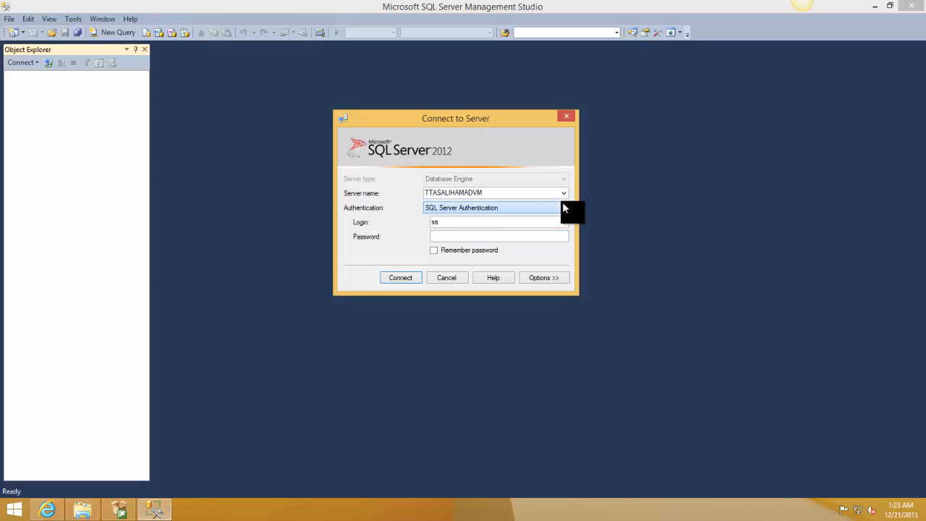
{"action": "left_click", "coordinate": [514, 222]}
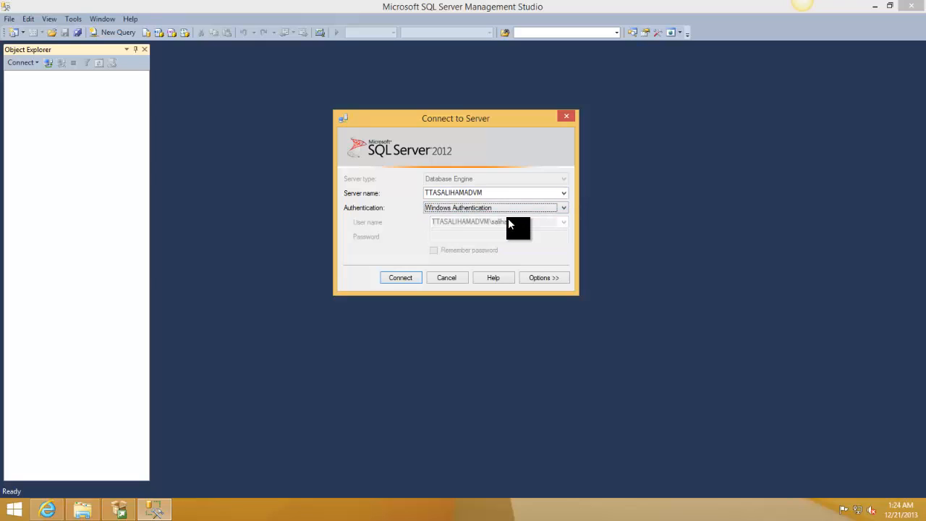
{"action": "left_click", "coordinate": [398, 277]}
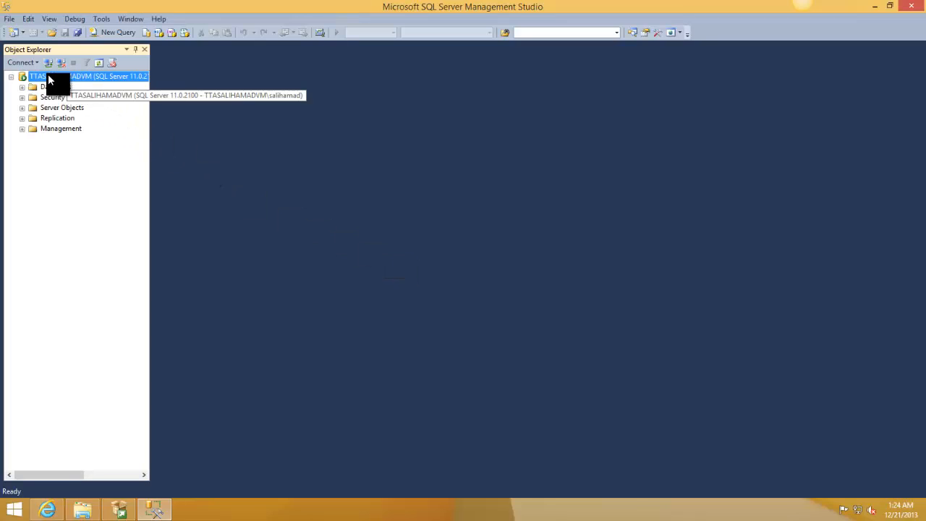
{"action": "left_click", "coordinate": [22, 87]}
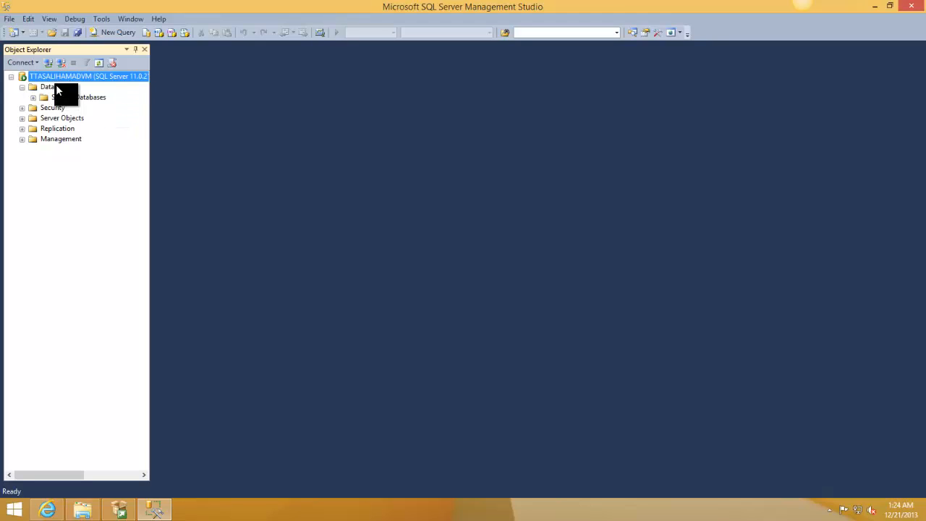
{"action": "left_click", "coordinate": [56, 86]}
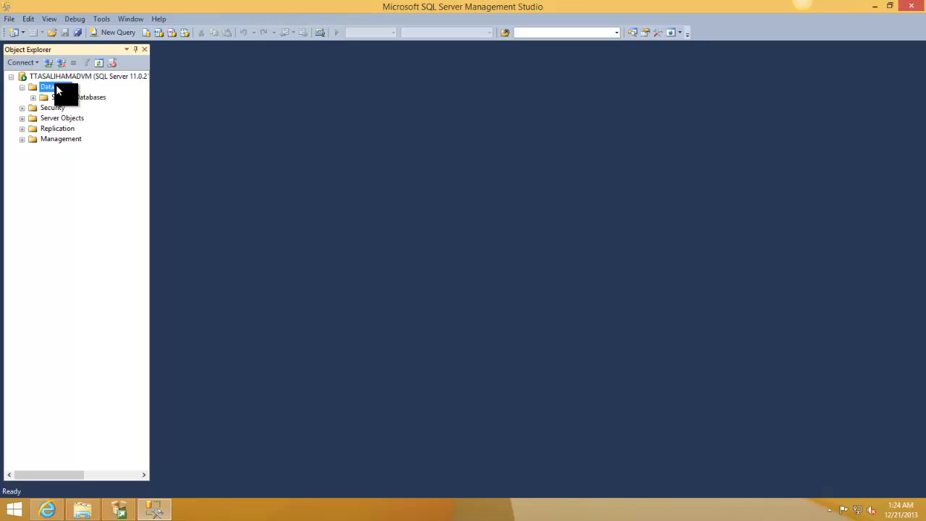